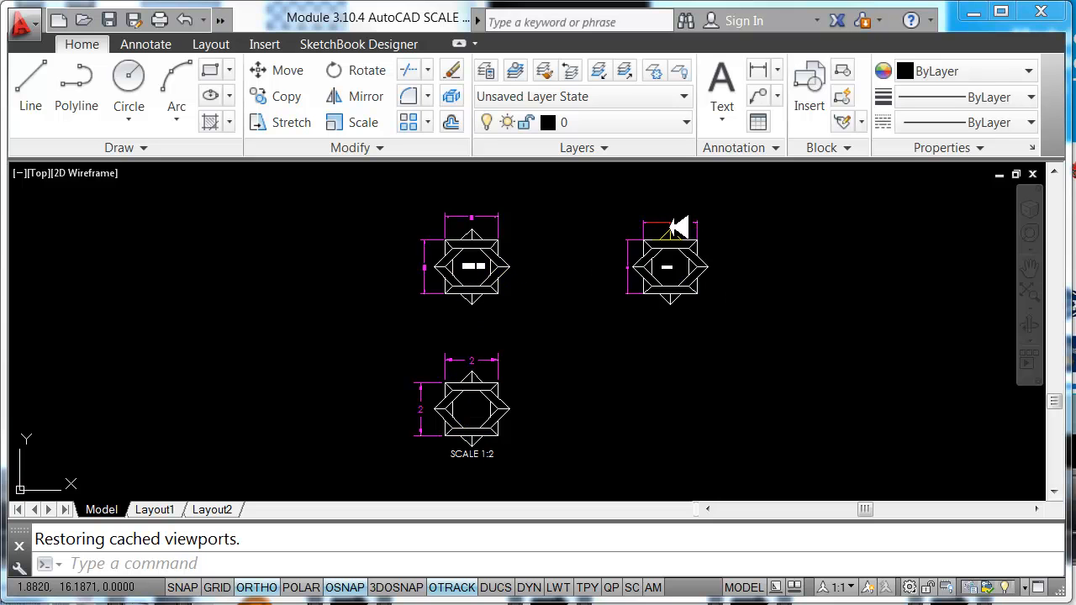
Step: Examine the three star drawings labelled SCALE 1:1, 2:1 and 1:2 in model space and their arrangement on Layout2
{"action": "scroll", "coordinate": [681, 252], "scroll_direction": "up", "scroll_amount": 4}
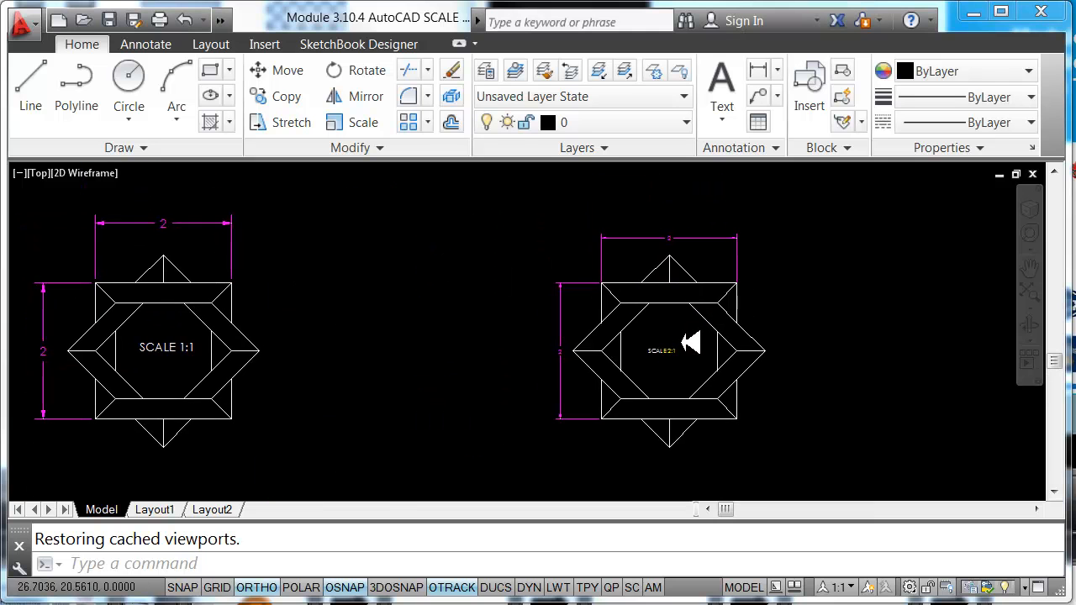
{"action": "scroll", "coordinate": [653, 333], "scroll_direction": "down", "scroll_amount": 2}
{"action": "mouse_move", "coordinate": [491, 330]}
{"action": "middle_mouse_down"}
{"action": "mouse_move", "coordinate": [543, 285]}
{"action": "mouse_move", "coordinate": [573, 233]}
{"action": "middle_mouse_up"}
{"action": "scroll", "coordinate": [432, 258], "scroll_direction": "up", "scroll_amount": 2}
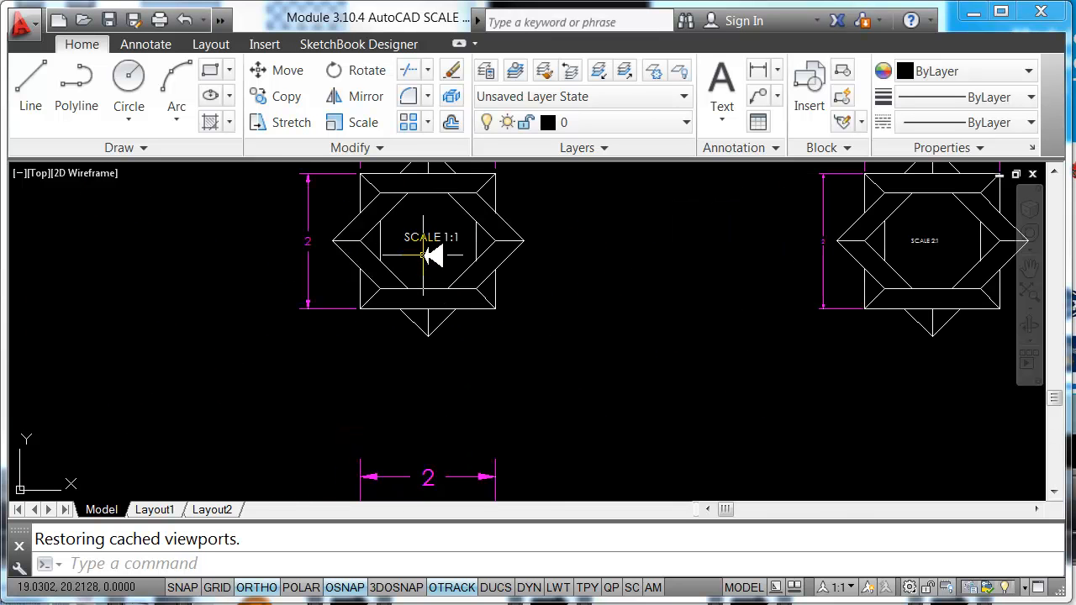
{"action": "scroll", "coordinate": [439, 288], "scroll_direction": "down", "scroll_amount": 4}
{"action": "middle_click_drag", "start_coordinate": [450, 327], "coordinate": [484, 233]}
{"action": "scroll", "coordinate": [444, 290], "scroll_direction": "up", "scroll_amount": 2}
{"action": "middle_click_drag", "start_coordinate": [477, 314], "coordinate": [462, 362]}
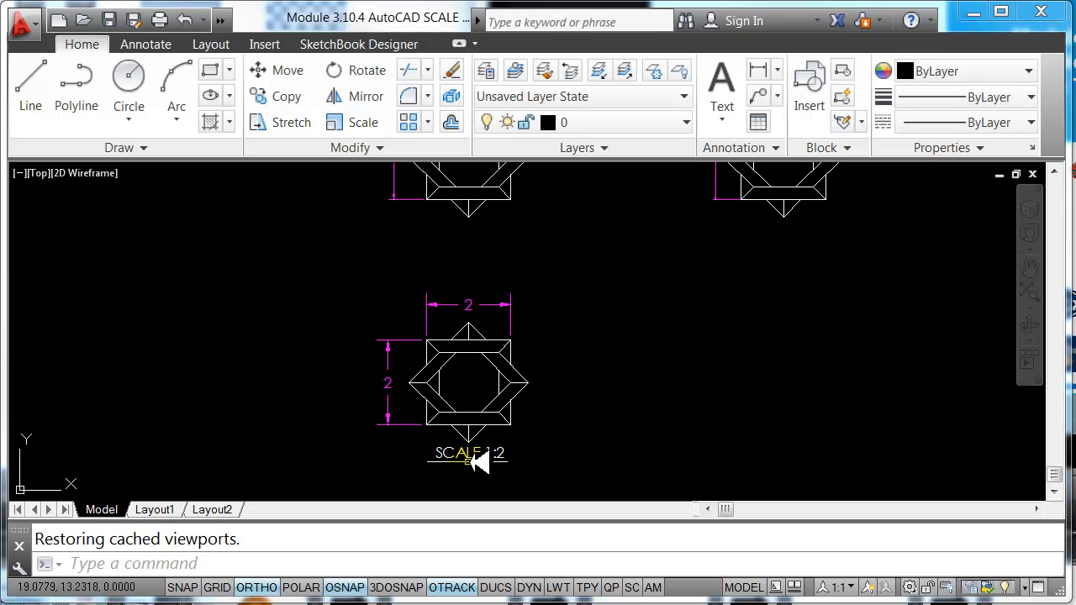
{"action": "middle_click_drag", "start_coordinate": [487, 288], "coordinate": [473, 384]}
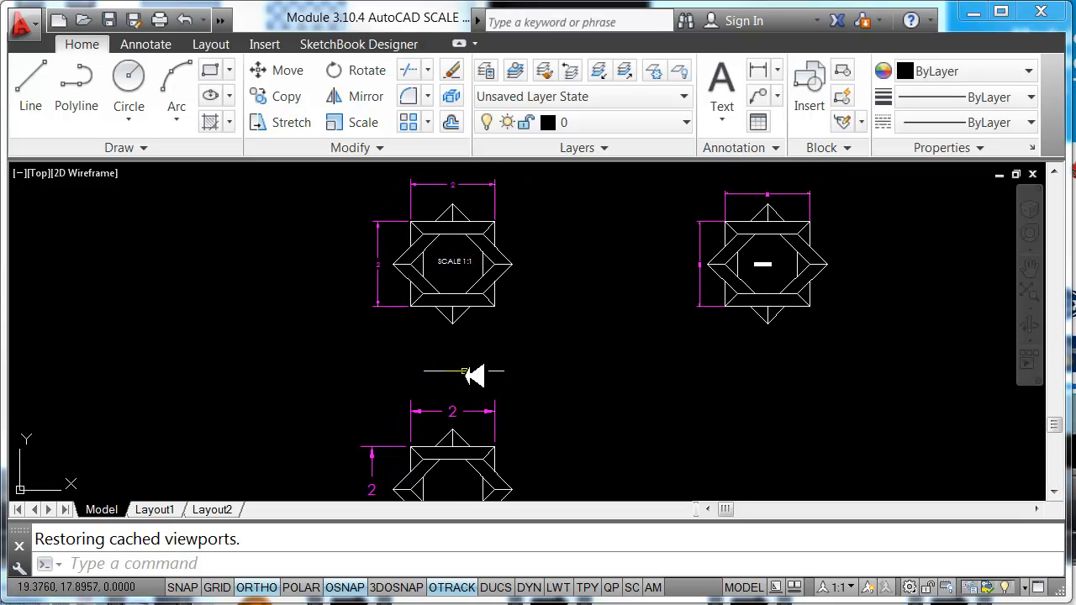
{"action": "scroll", "coordinate": [462, 258], "scroll_direction": "up", "scroll_amount": 2}
{"action": "middle_click_drag", "start_coordinate": [480, 259], "coordinate": [473, 297]}
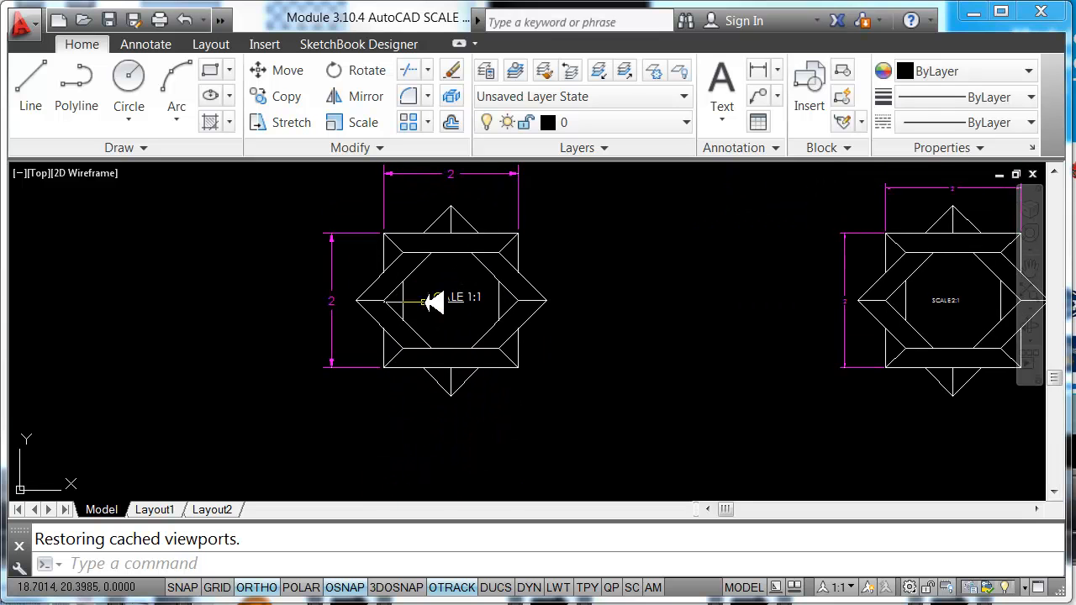
{"action": "mouse_move", "coordinate": [626, 299]}
{"action": "middle_mouse_down"}
{"action": "mouse_move", "coordinate": [446, 300]}
{"action": "mouse_move", "coordinate": [360, 325]}
{"action": "middle_mouse_up"}
{"action": "scroll", "coordinate": [659, 316], "scroll_direction": "up", "scroll_amount": 2}
{"action": "middle_click_drag", "start_coordinate": [655, 319], "coordinate": [573, 323]}
{"action": "scroll", "coordinate": [599, 340], "scroll_direction": "down", "scroll_amount": 2}
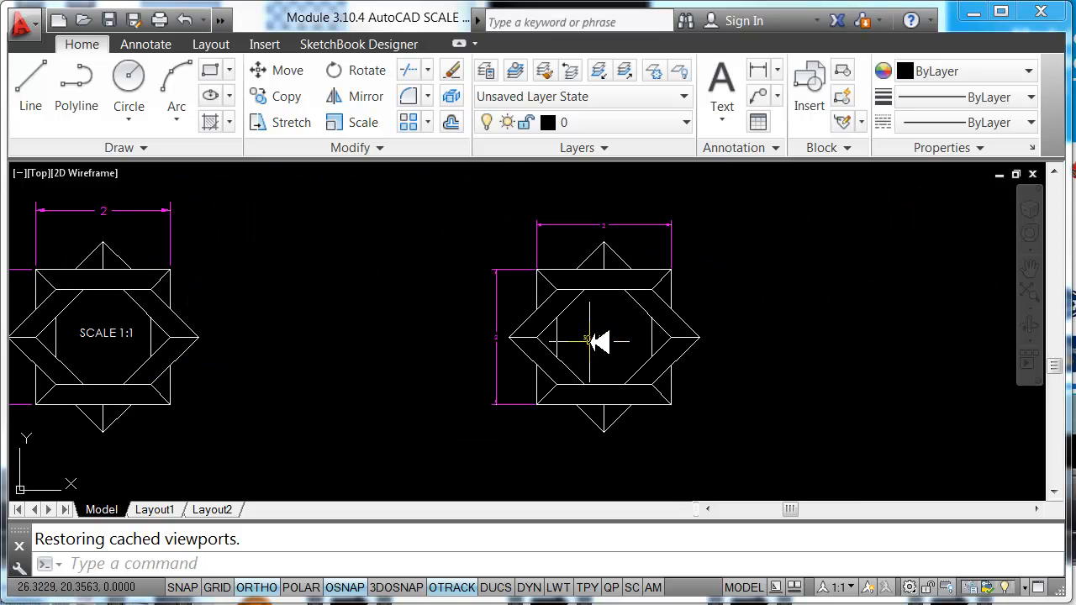
{"action": "left_click", "coordinate": [214, 510]}
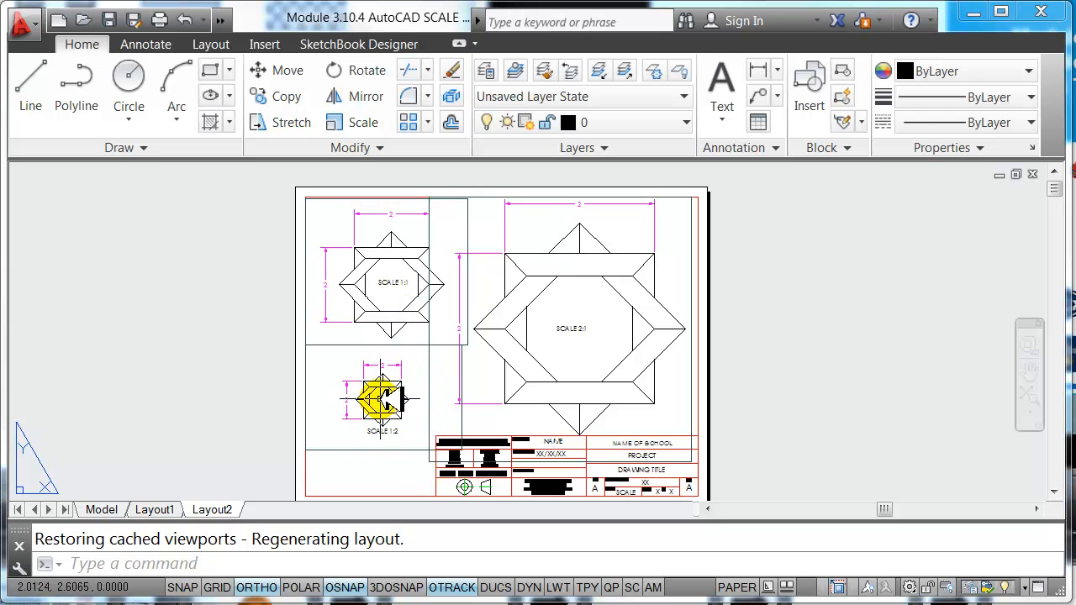
{"action": "left_click", "coordinate": [102, 510]}
{"action": "scroll", "coordinate": [197, 305], "scroll_direction": "down", "scroll_amount": 5}
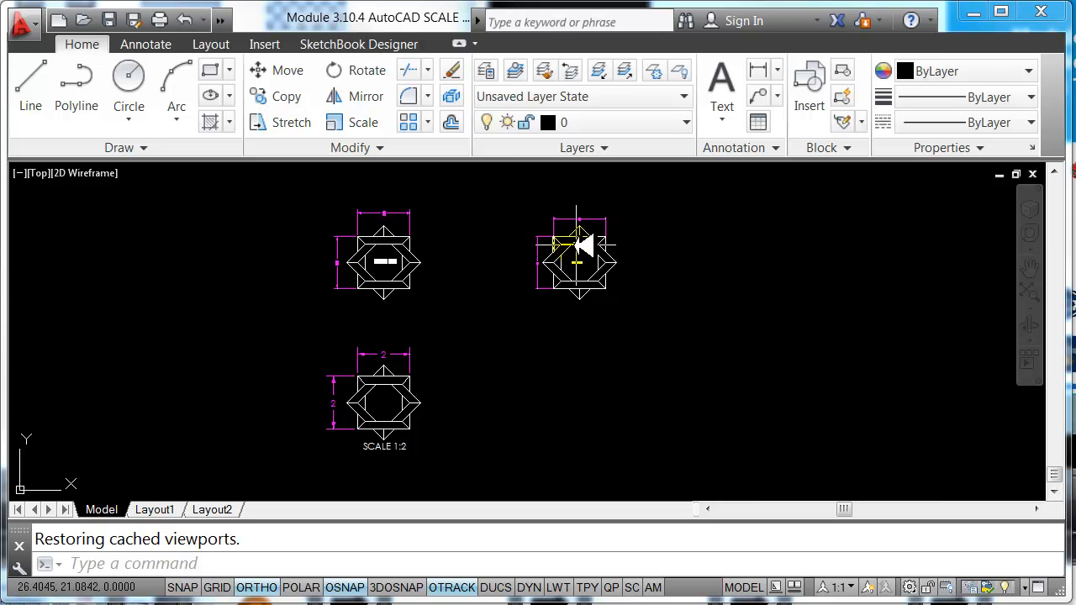
Step: On Layout1, set the large viewport to a 2:1 scale with the SCALE 2:1 star drawing centered in it
{"action": "left_click", "coordinate": [154, 509]}
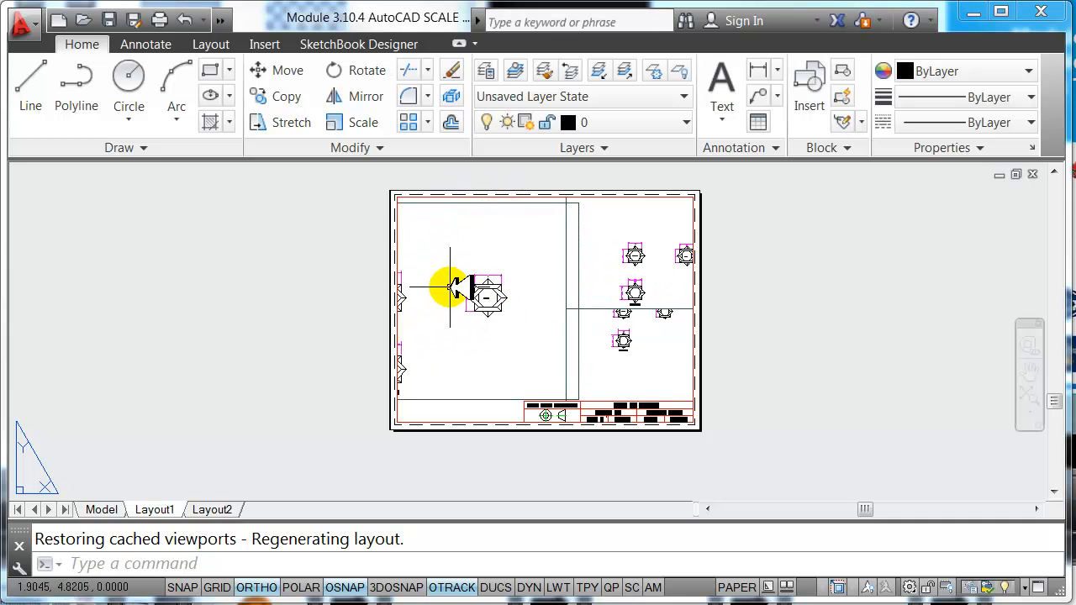
{"action": "double_click", "coordinate": [453, 290]}
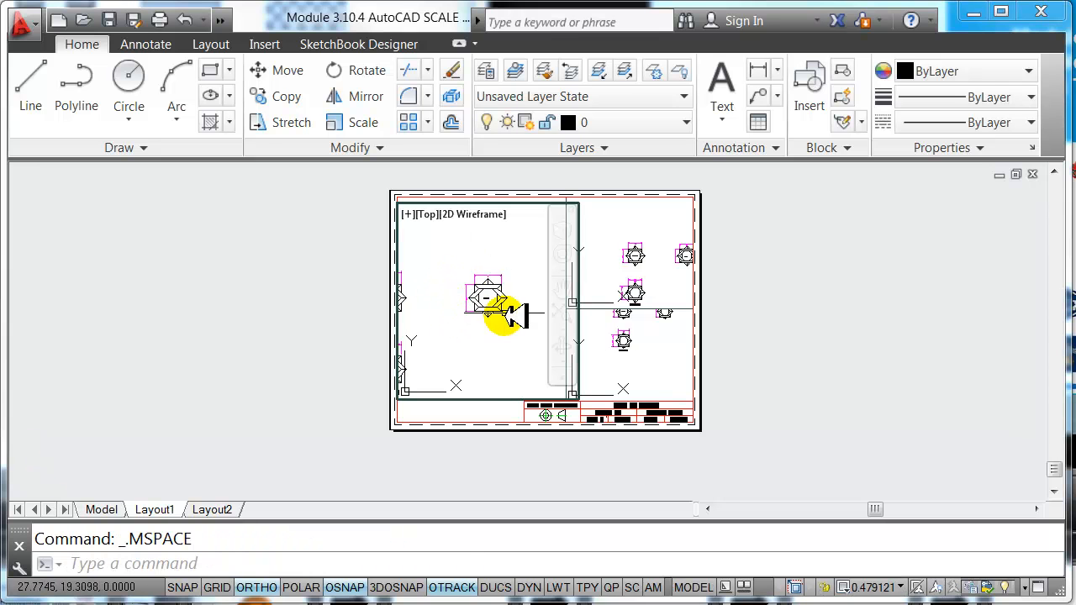
{"action": "scroll", "coordinate": [446, 300], "scroll_direction": "down", "scroll_amount": 2}
{"action": "scroll", "coordinate": [473, 288], "scroll_direction": "up", "scroll_amount": 2}
{"action": "scroll", "coordinate": [454, 296], "scroll_direction": "up", "scroll_amount": 4}
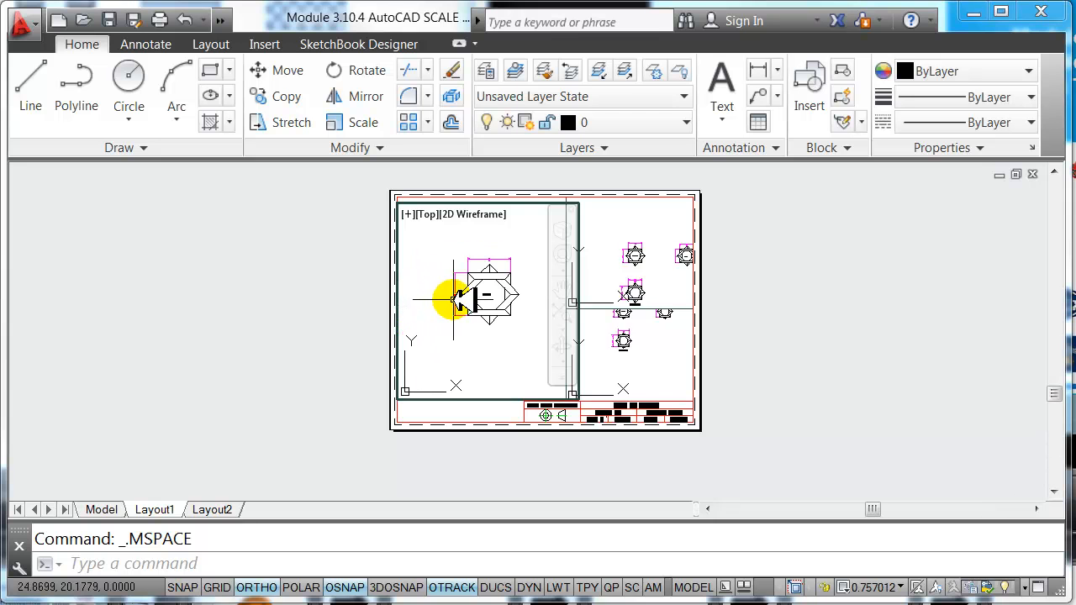
{"action": "scroll", "coordinate": [484, 294], "scroll_direction": "up", "scroll_amount": 6}
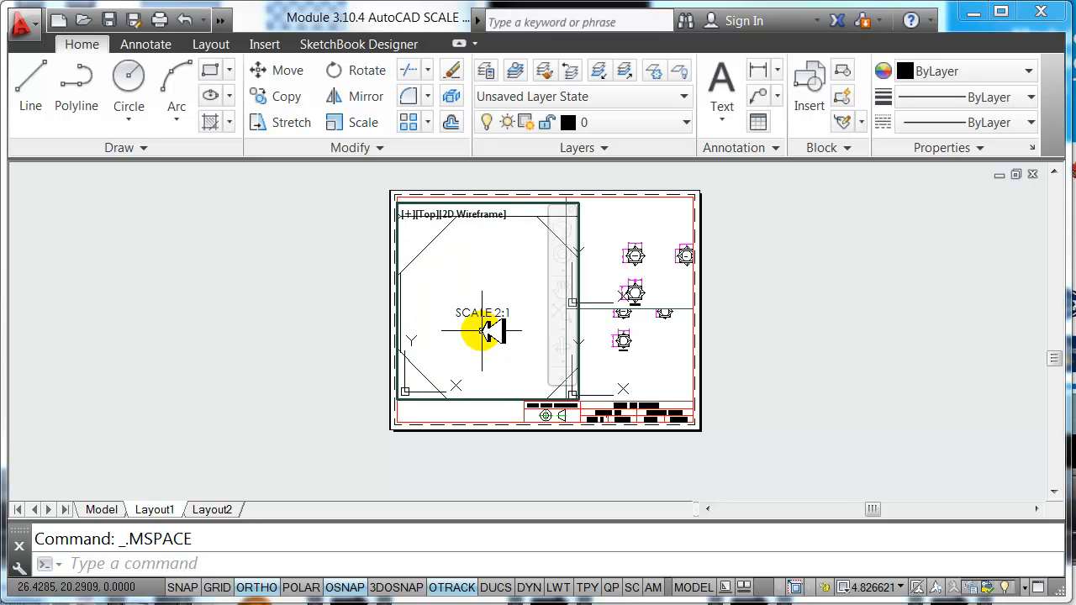
{"action": "scroll", "coordinate": [482, 330], "scroll_direction": "down", "scroll_amount": 2}
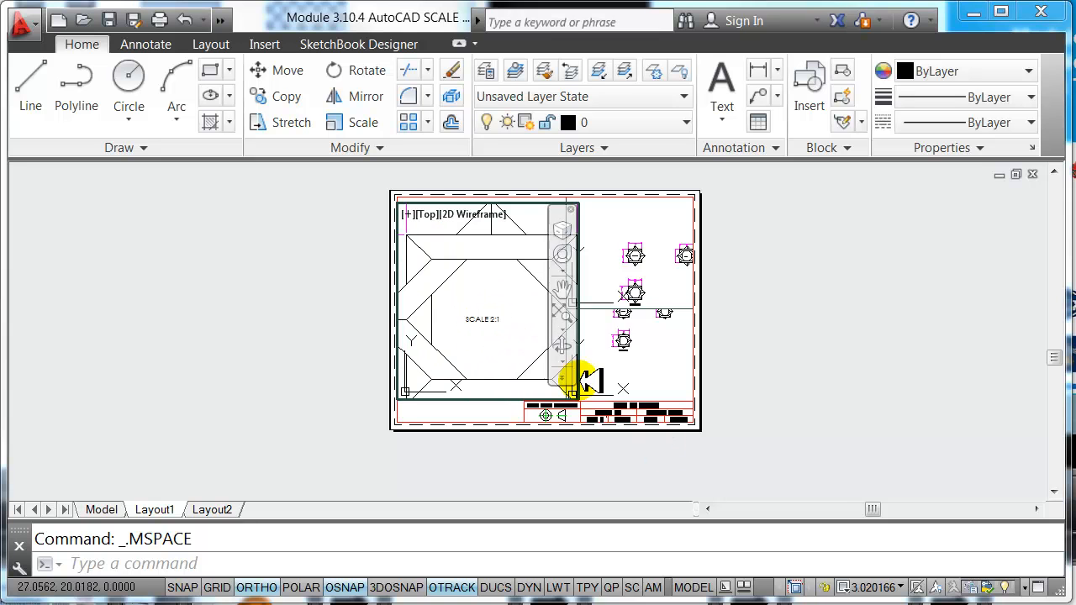
{"action": "scroll", "coordinate": [490, 318], "scroll_direction": "down", "scroll_amount": 2}
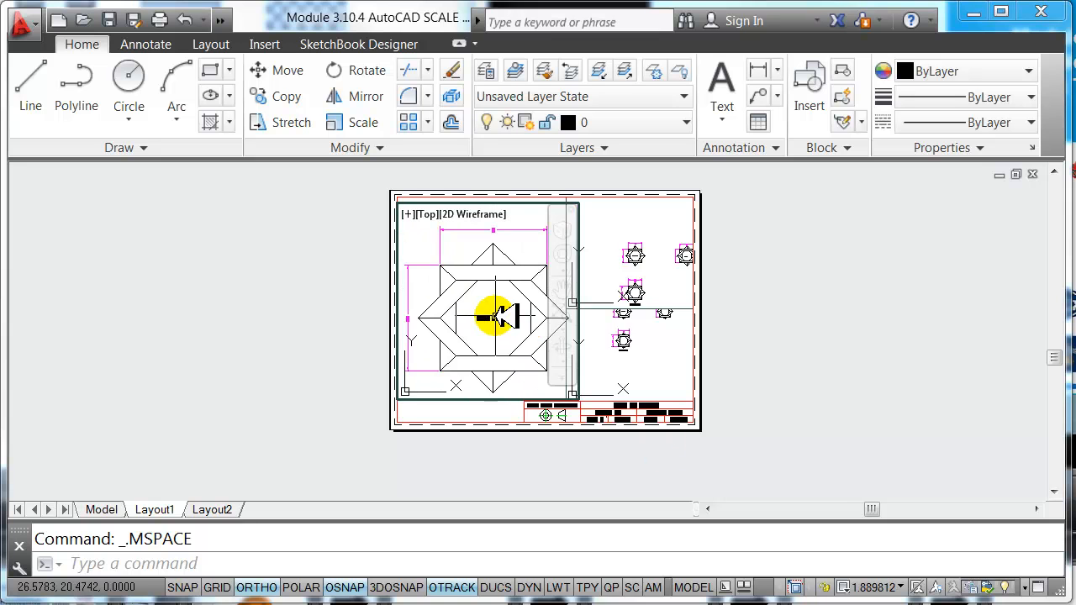
{"action": "left_click", "coordinate": [874, 587]}
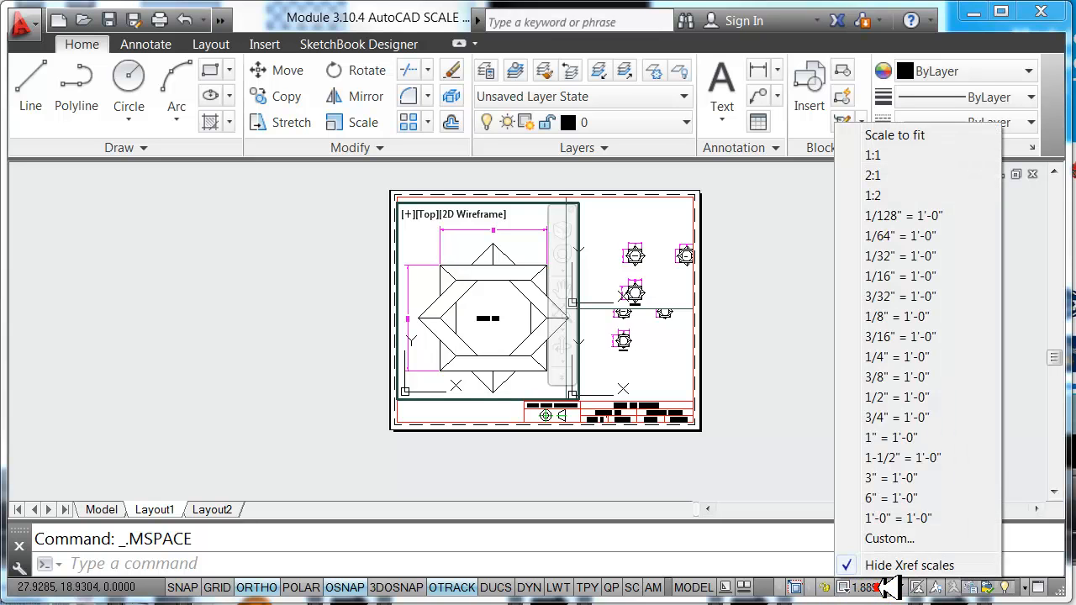
{"action": "left_click", "coordinate": [876, 175]}
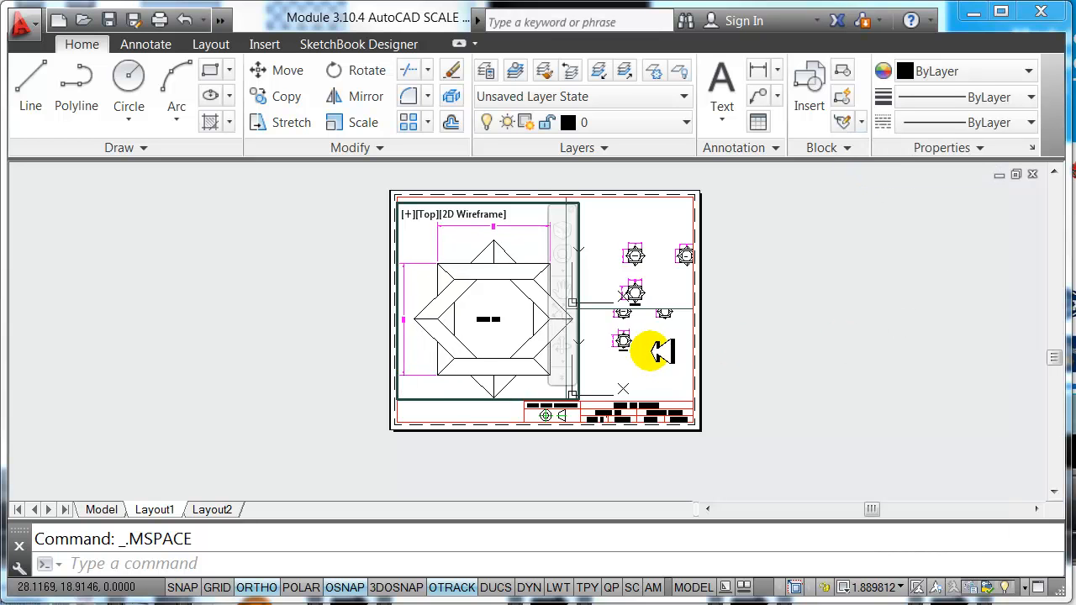
{"action": "middle_click_drag", "start_coordinate": [485, 320], "coordinate": [488, 309]}
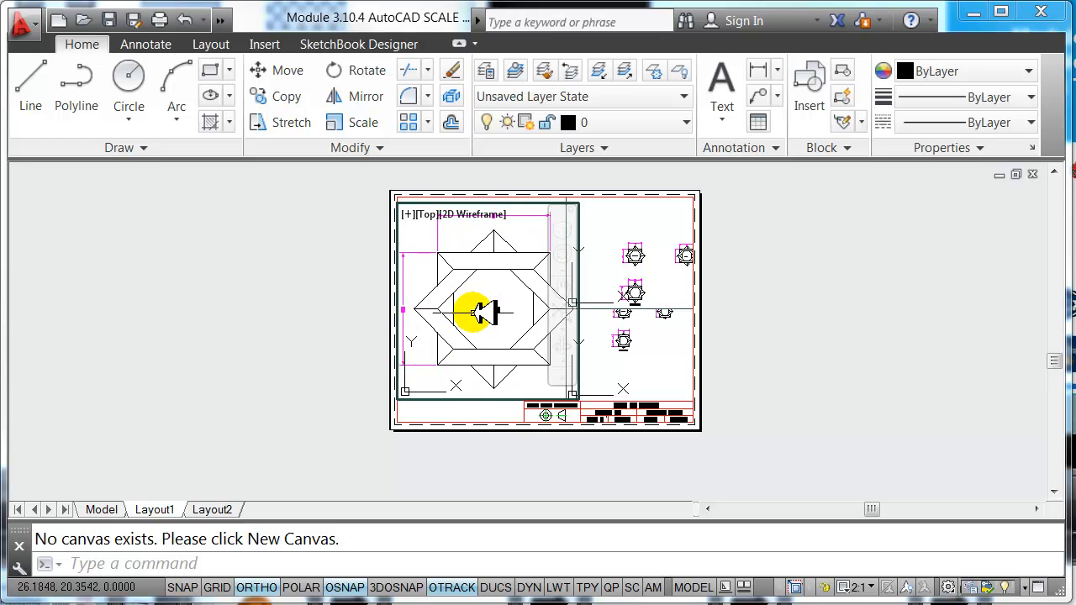
Step: Frame the SCALE 1:1 star drawing in the sheet's upper-right viewport and set that viewport's scale to 1:1
{"action": "left_click", "coordinate": [650, 267]}
{"action": "scroll", "coordinate": [620, 257], "scroll_direction": "up", "scroll_amount": 4}
{"action": "scroll", "coordinate": [646, 251], "scroll_direction": "up", "scroll_amount": 2}
{"action": "middle_click_drag", "start_coordinate": [645, 251], "coordinate": [616, 251]}
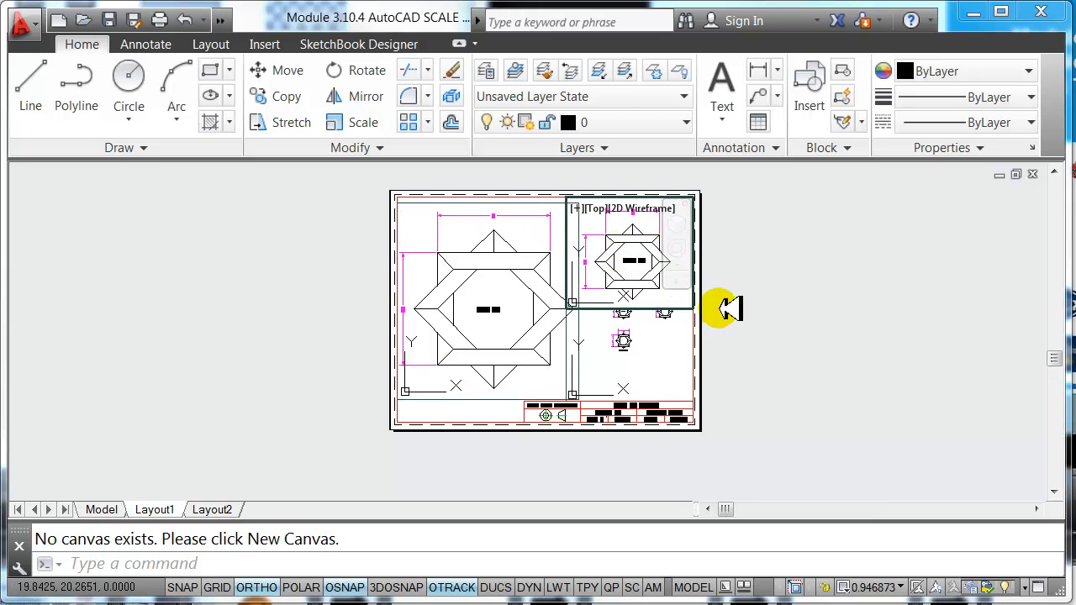
{"action": "left_click", "coordinate": [905, 587]}
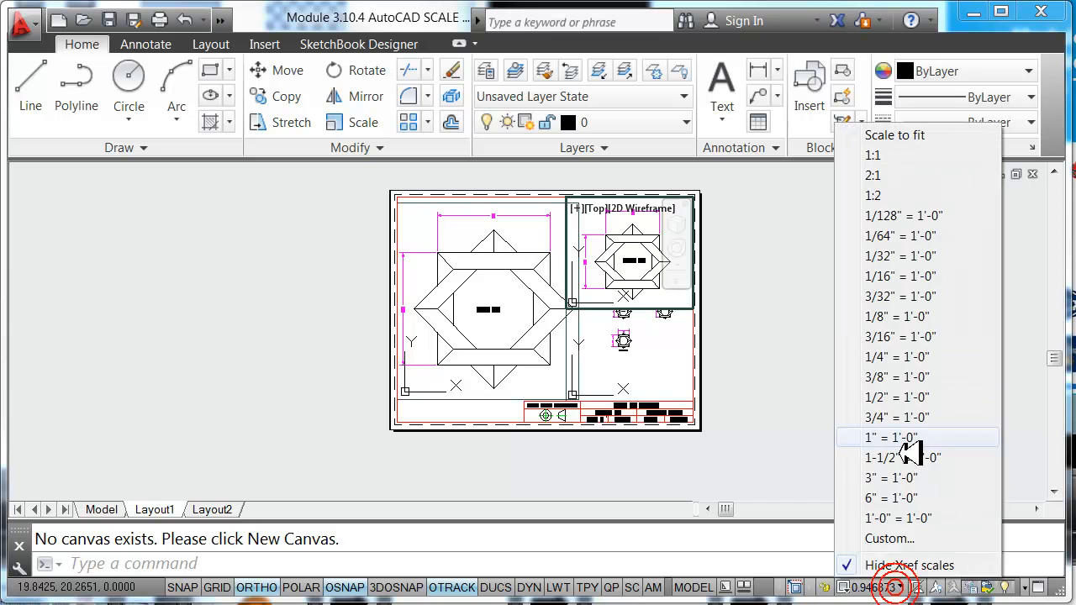
{"action": "left_click", "coordinate": [879, 155]}
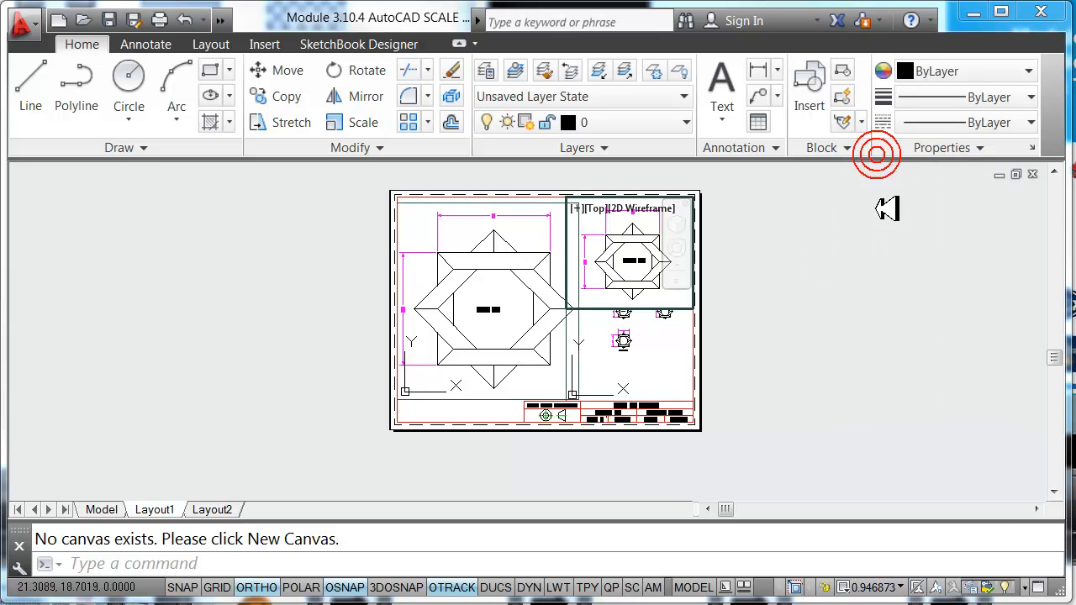
{"action": "middle_click_drag", "start_coordinate": [632, 265], "coordinate": [625, 263]}
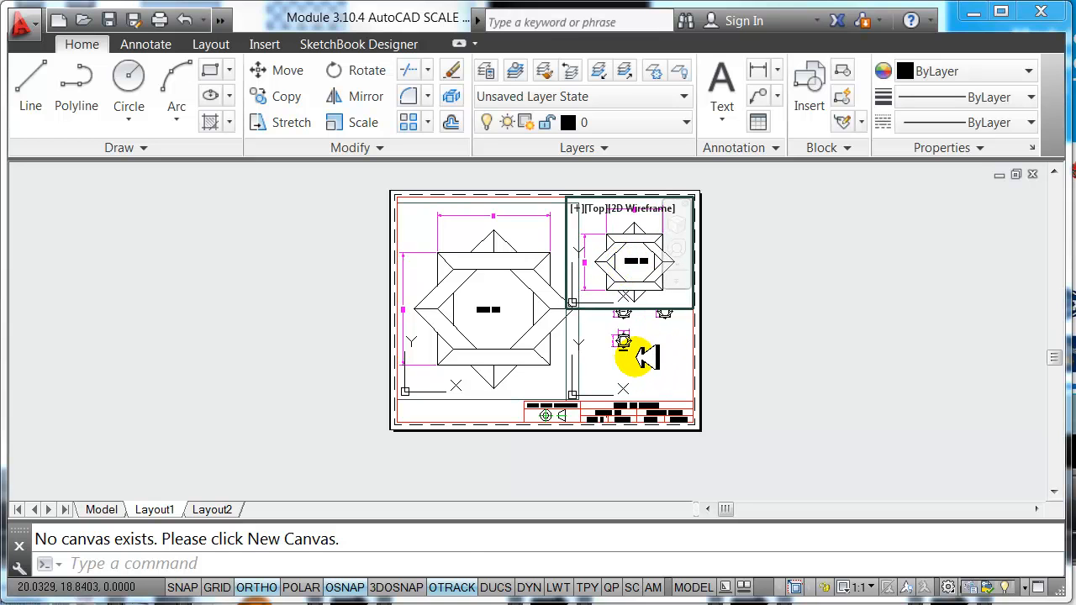
Step: Set the viewport above the title block to a 1:2 scale, center the SCALE 1:2 drawing, and return to paper space
{"action": "left_click", "coordinate": [632, 357]}
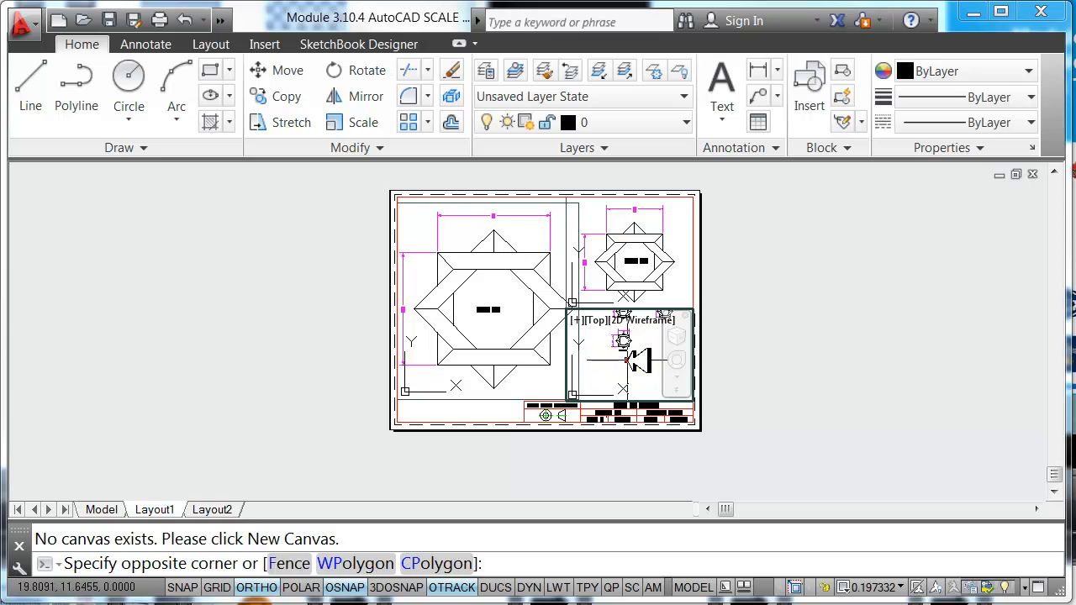
{"action": "left_click", "coordinate": [628, 395]}
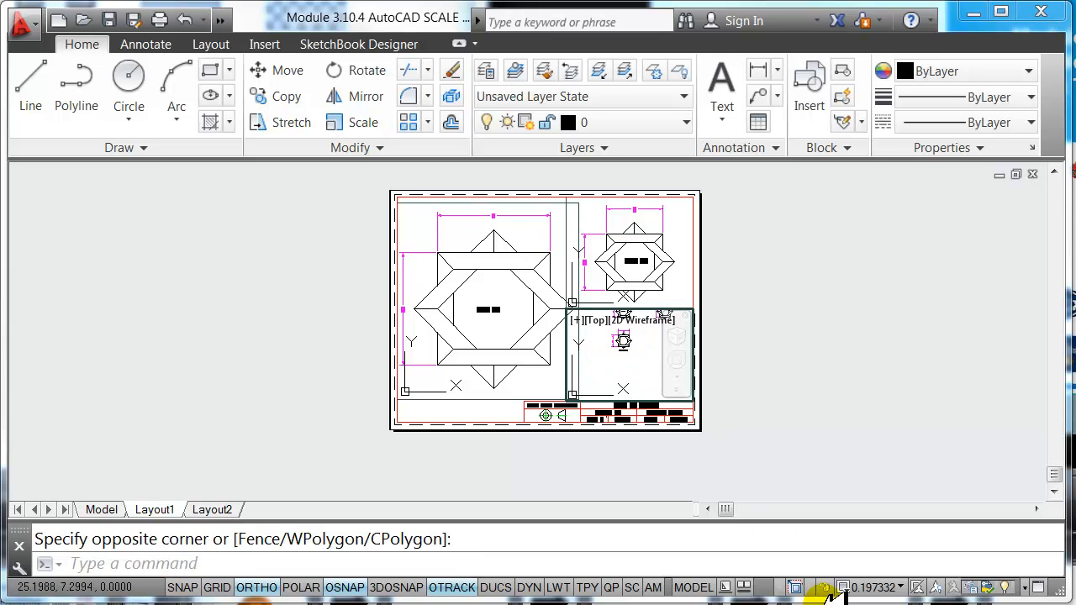
{"action": "left_click", "coordinate": [893, 587]}
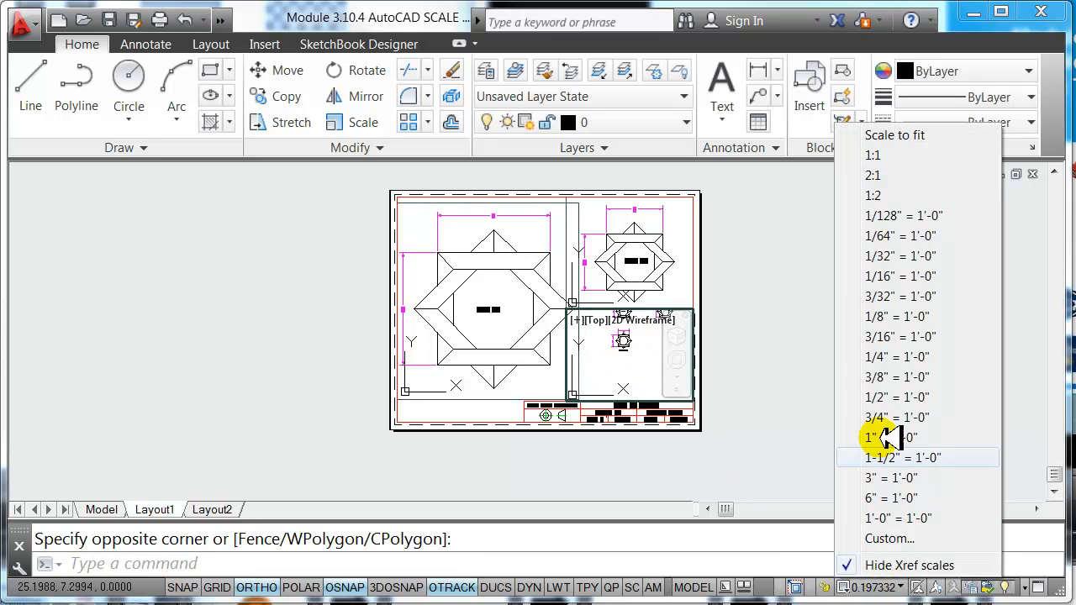
{"action": "left_click", "coordinate": [878, 194]}
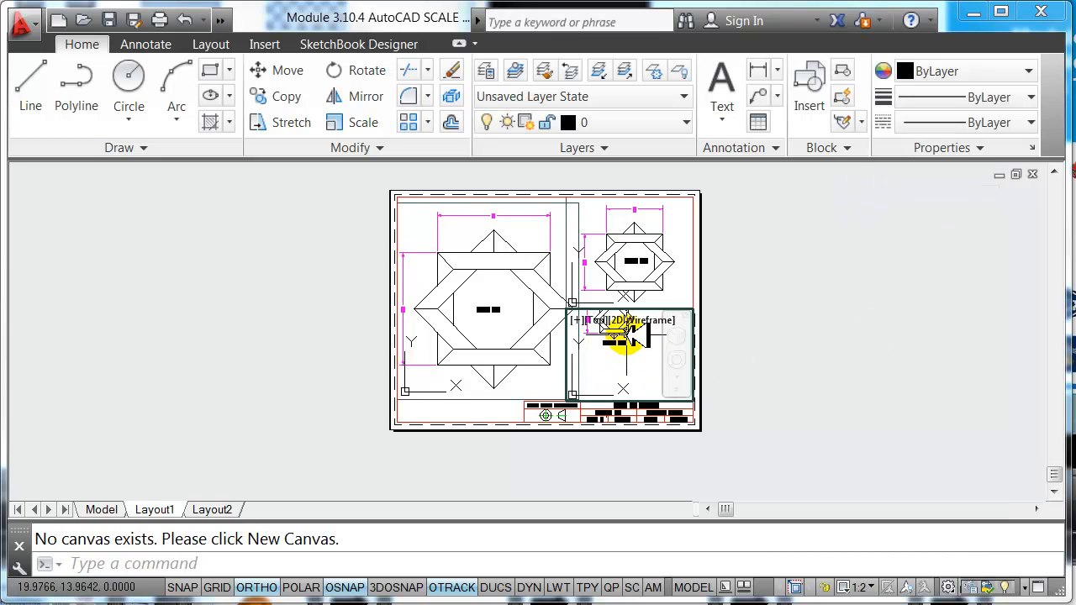
{"action": "middle_click_drag", "start_coordinate": [632, 341], "coordinate": [644, 363]}
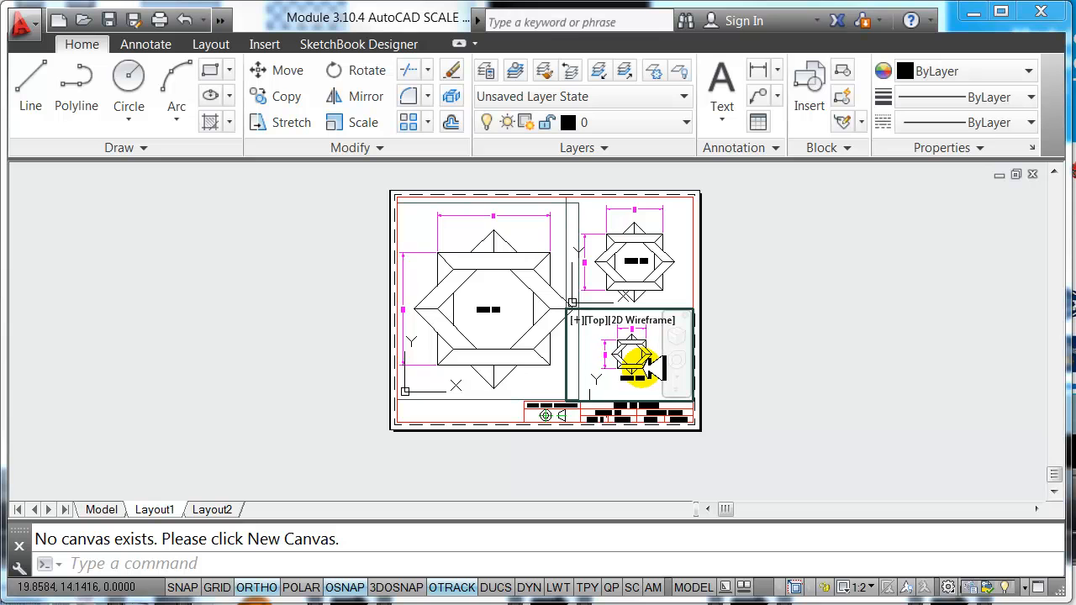
{"action": "double_click", "coordinate": [751, 372]}
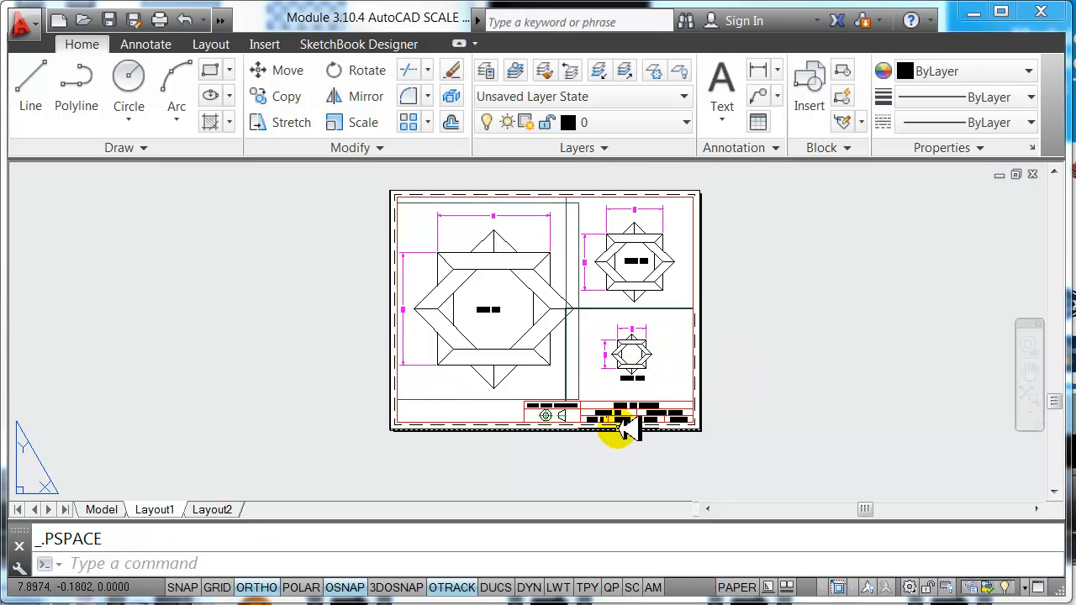
Step: Open the plot settings for Layout1 and choose the WhsDraftingLab printer with Letter paper size
{"action": "scroll", "coordinate": [624, 424], "scroll_direction": "up", "scroll_amount": 4}
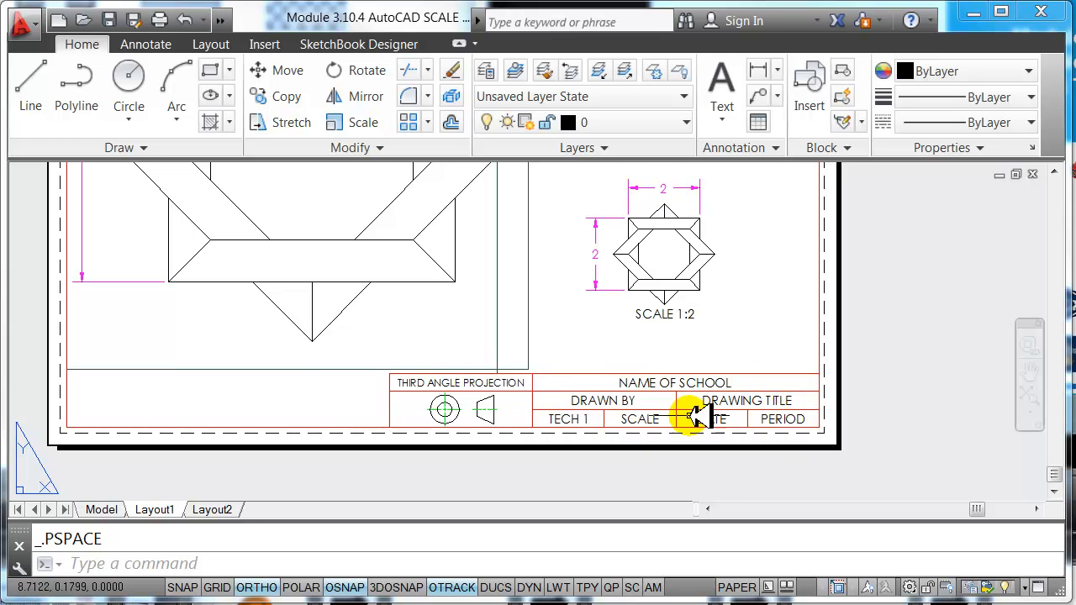
{"action": "scroll", "coordinate": [720, 404], "scroll_direction": "down", "scroll_amount": 2}
{"action": "middle_click_drag", "start_coordinate": [598, 325], "coordinate": [579, 333]}
{"action": "scroll", "coordinate": [594, 353], "scroll_direction": "down", "scroll_amount": 2}
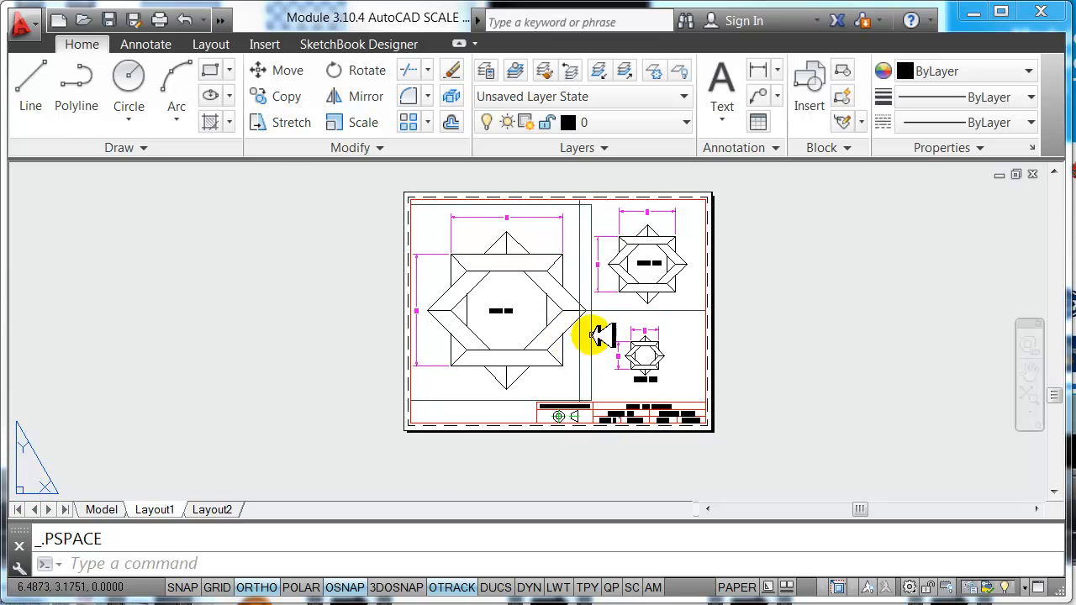
{"action": "left_click", "coordinate": [164, 18]}
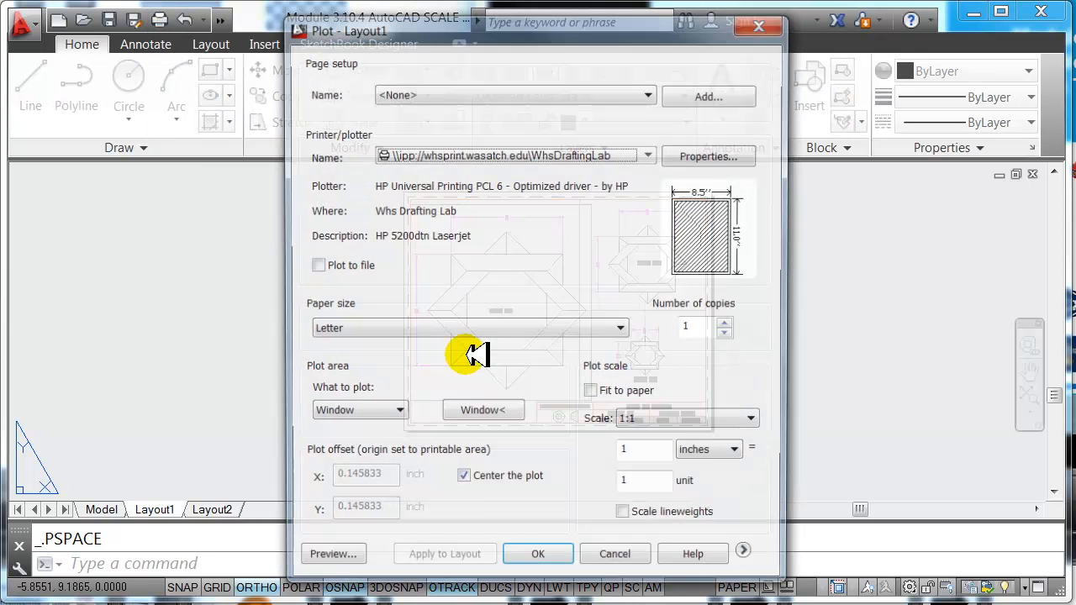
{"action": "left_click_drag", "start_coordinate": [536, 28], "coordinate": [427, 24]}
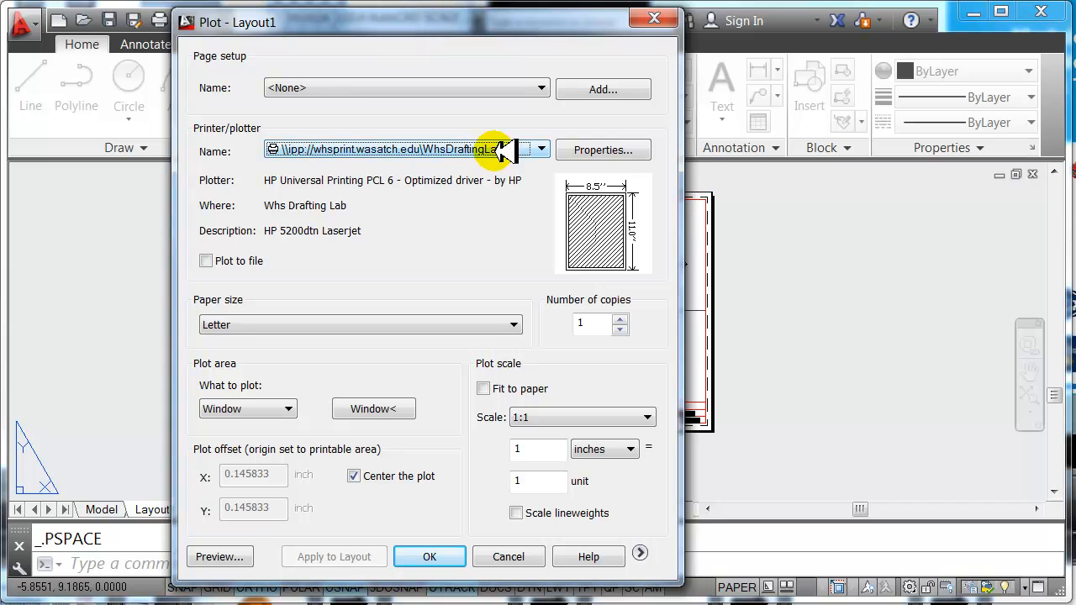
{"action": "left_click", "coordinate": [542, 149]}
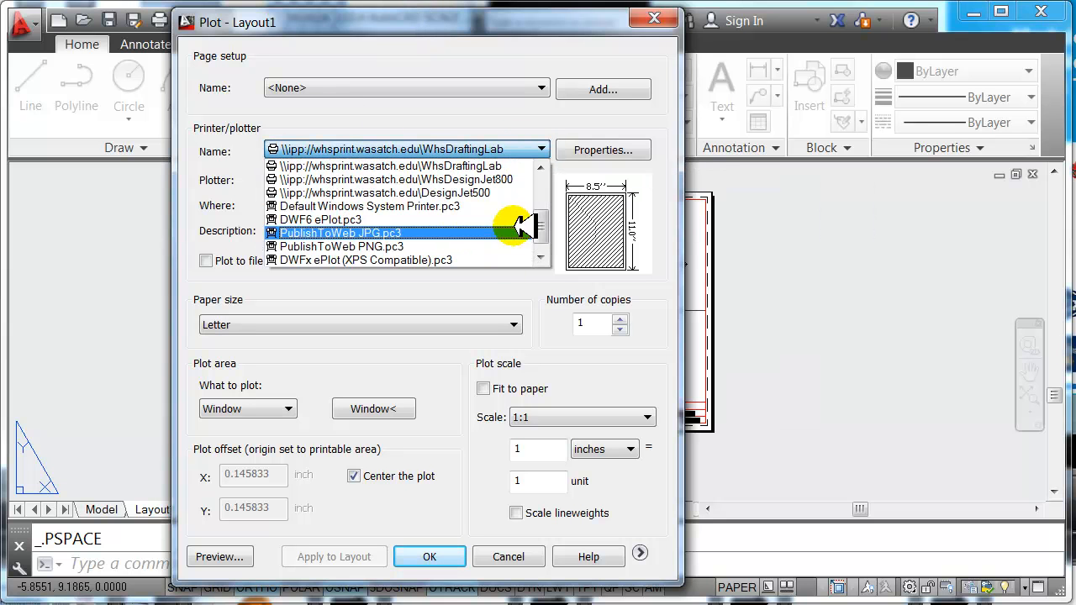
{"action": "left_click", "coordinate": [468, 166]}
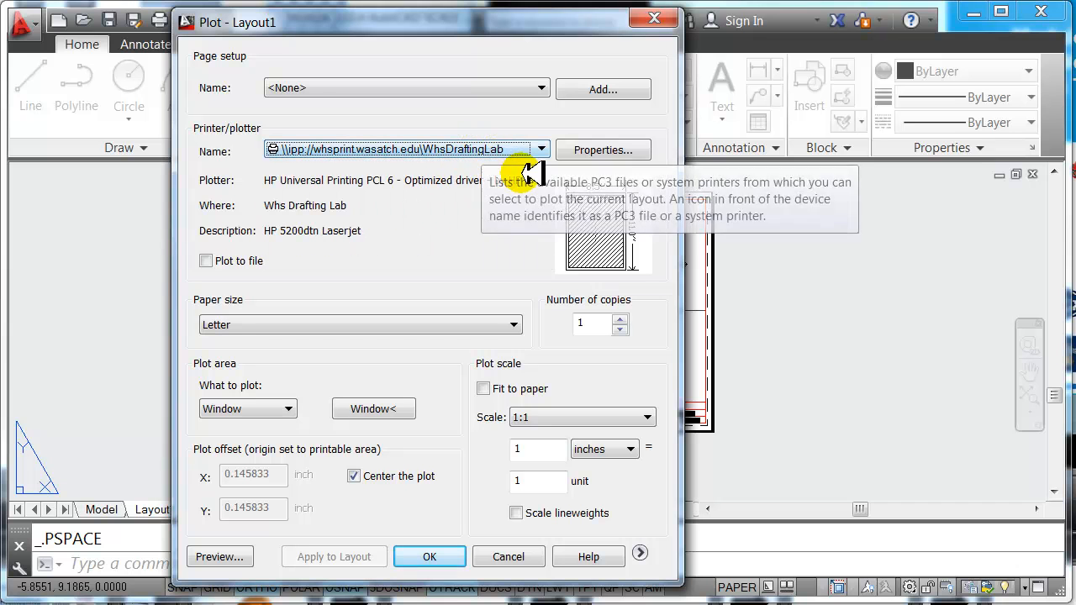
{"action": "left_click", "coordinate": [244, 325]}
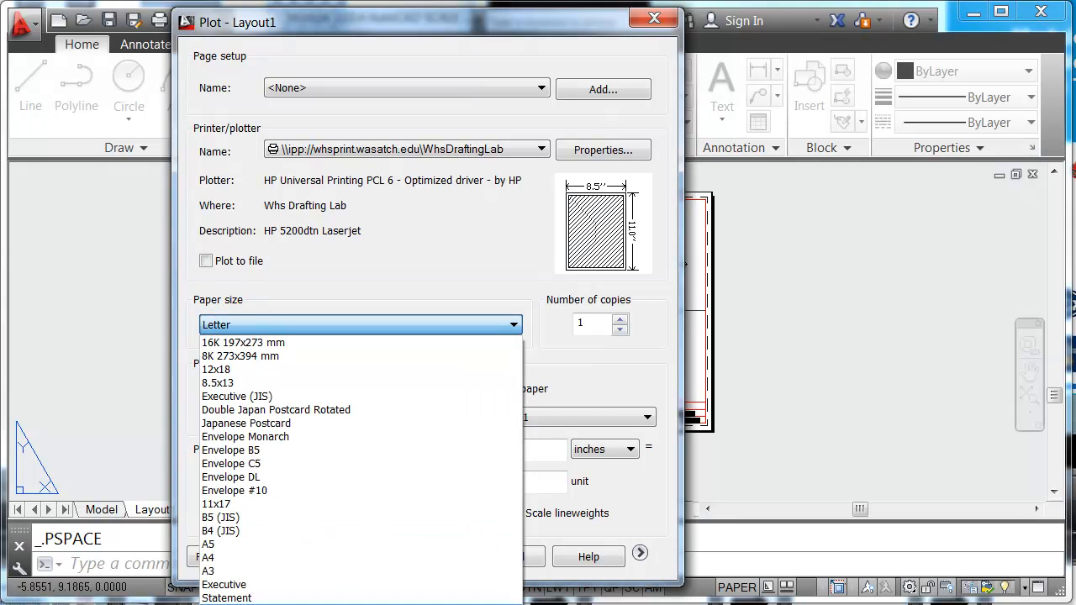
{"action": "left_click", "coordinate": [252, 604]}
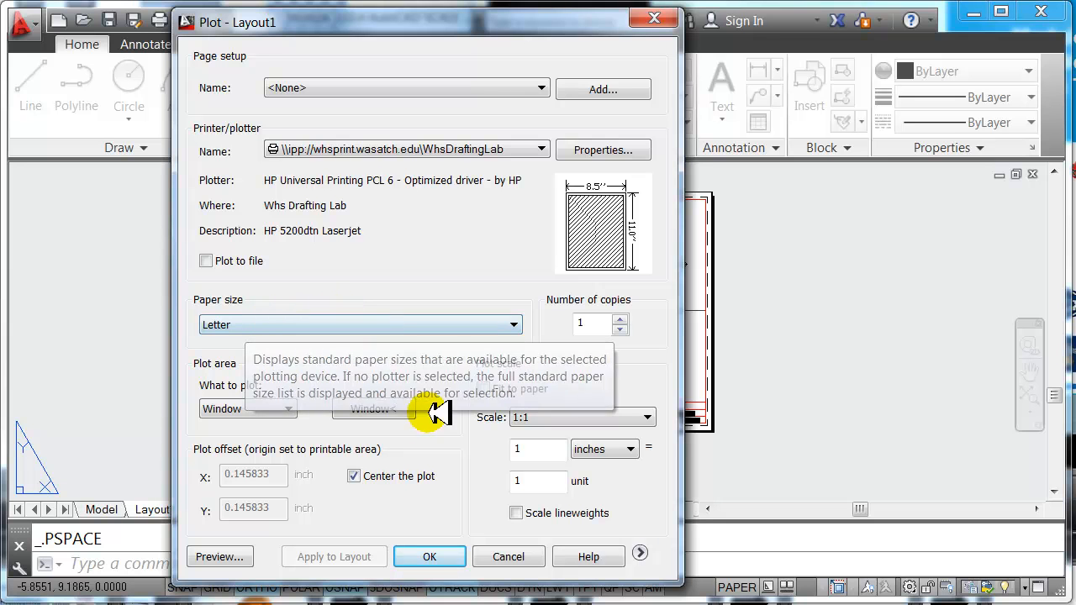
Step: Set the plot area to a window picked from the upper-left to the lower-right corner of the sheet's border
{"action": "left_click", "coordinate": [290, 408]}
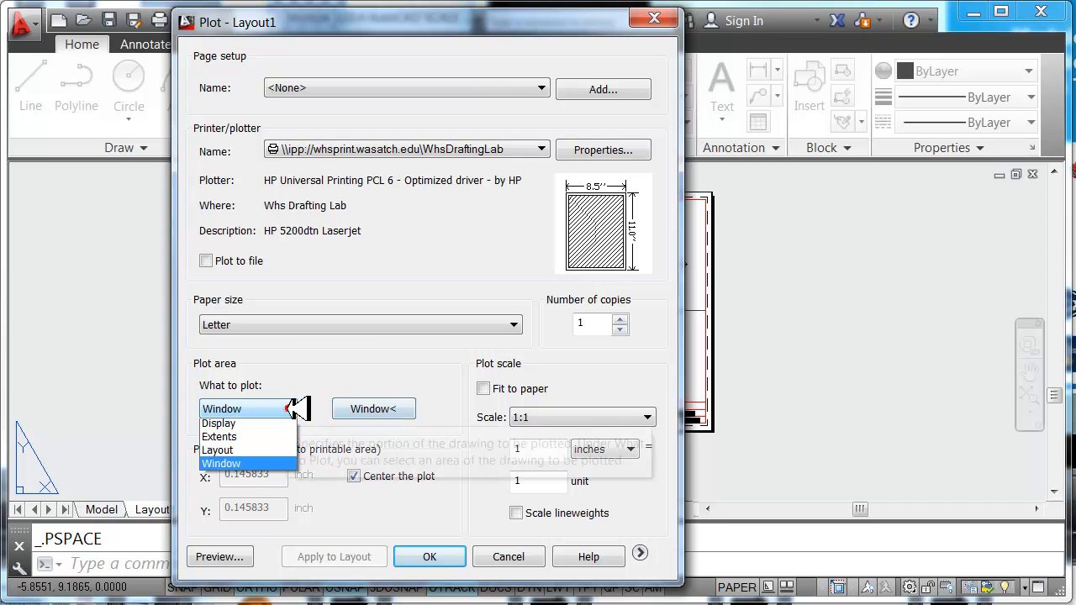
{"action": "left_click", "coordinate": [244, 467]}
{"action": "left_click", "coordinate": [372, 409]}
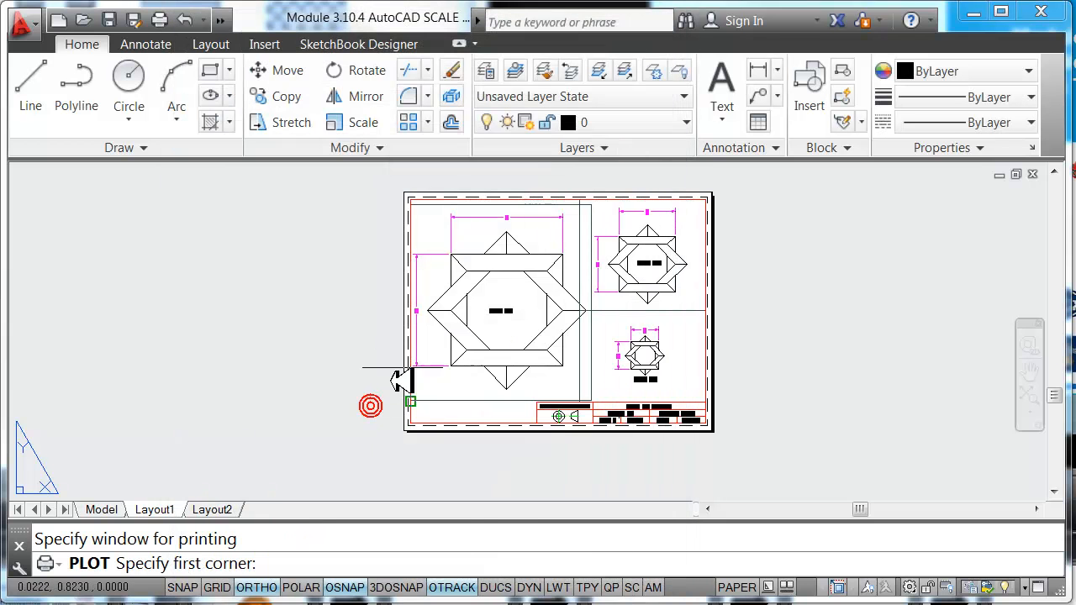
{"action": "left_click", "coordinate": [410, 198]}
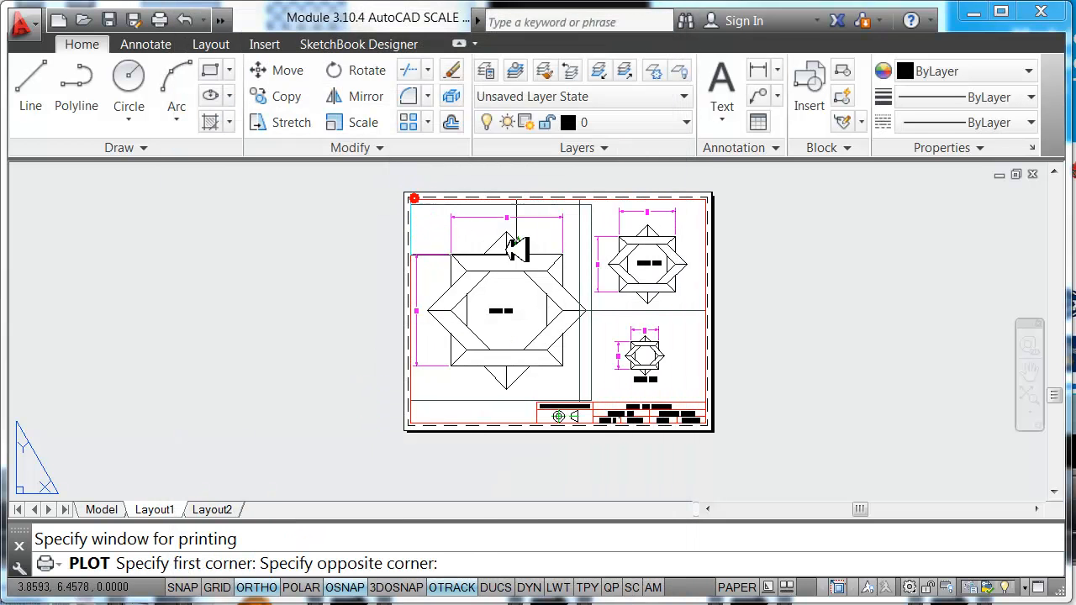
{"action": "left_click", "coordinate": [711, 418]}
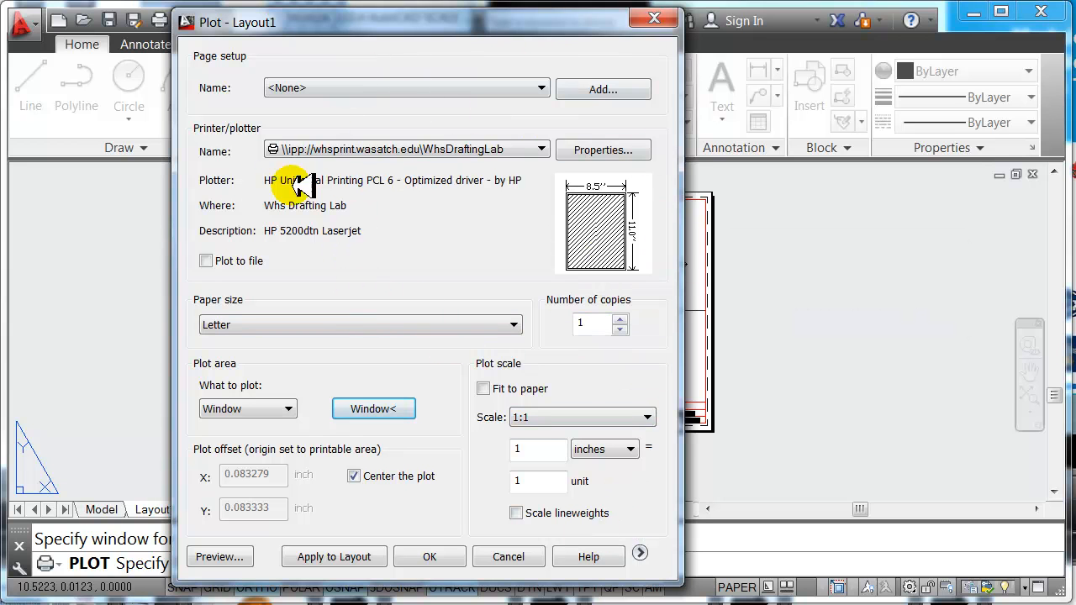
Step: Select the monochrome.ctb plot style table in the expanded plot options, preview the sheet, and close the preview
{"action": "left_click", "coordinate": [641, 553]}
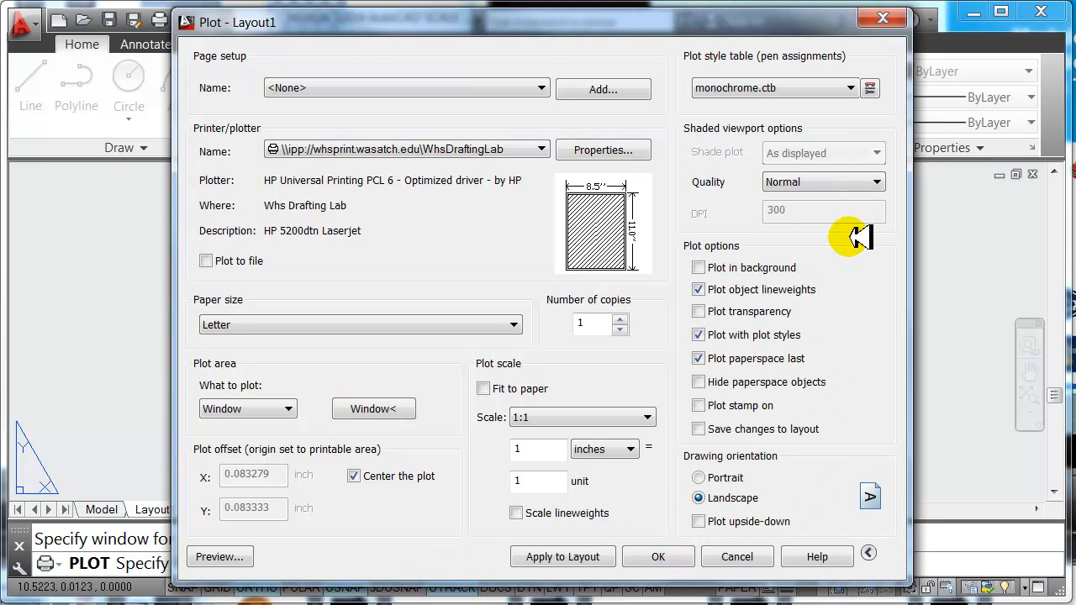
{"action": "left_click", "coordinate": [854, 88]}
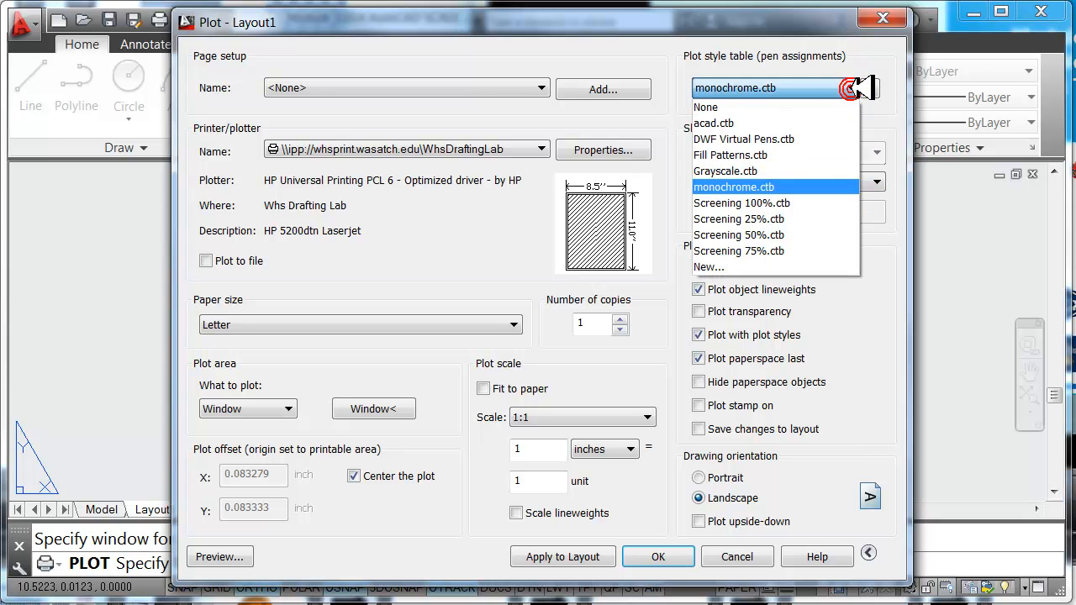
{"action": "left_click", "coordinate": [733, 188]}
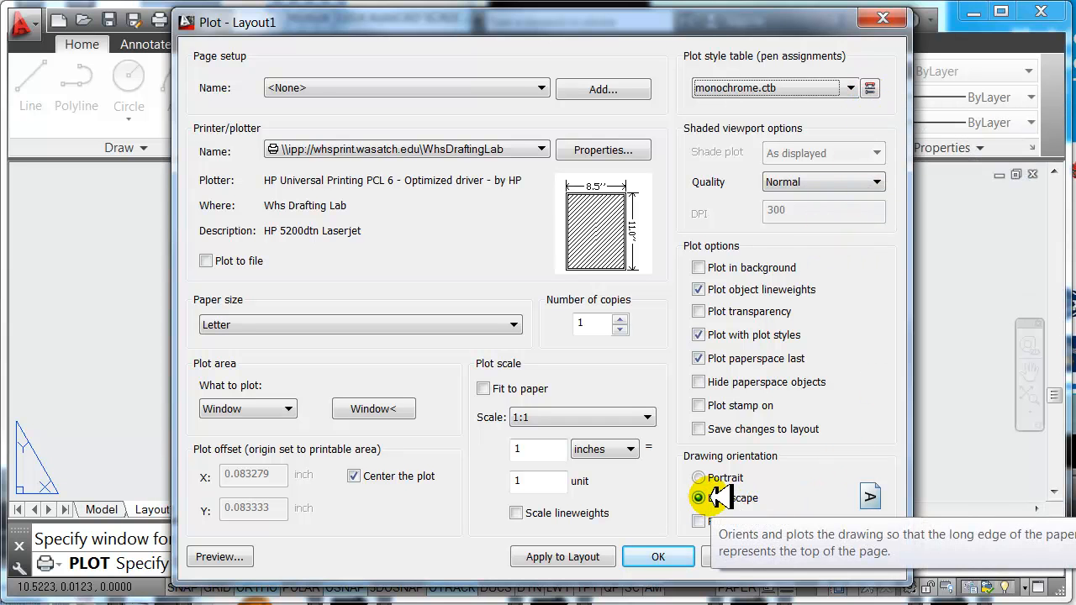
{"action": "left_click", "coordinate": [217, 556]}
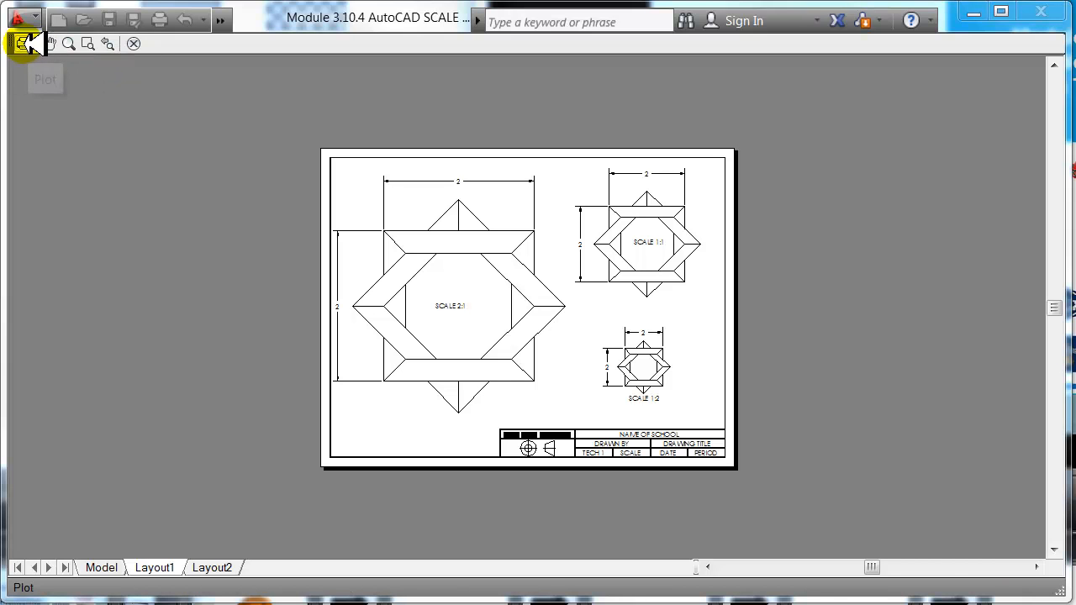
{"action": "left_click", "coordinate": [136, 45]}
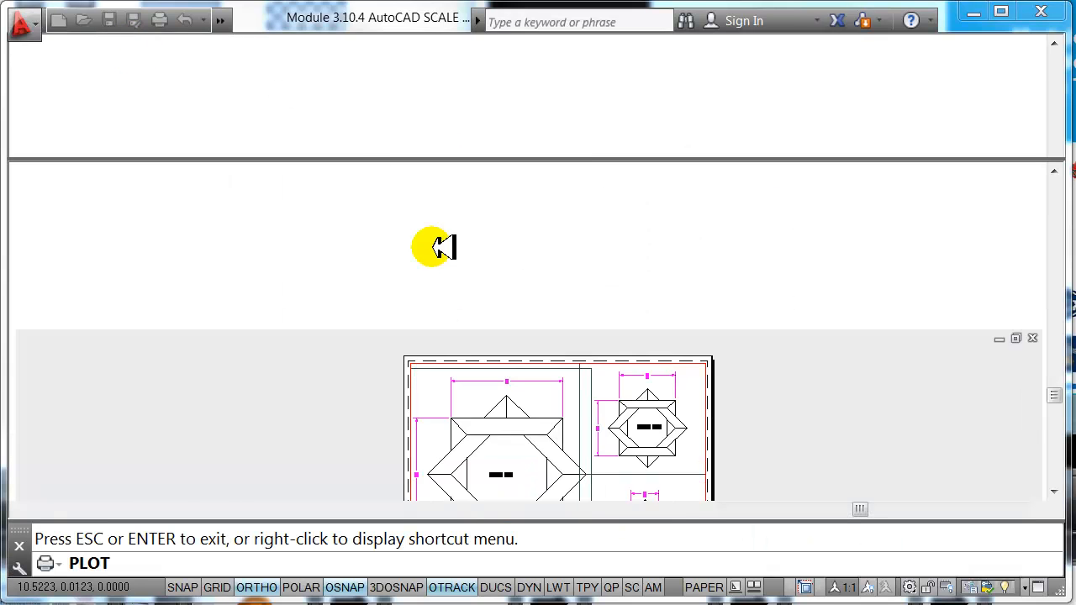